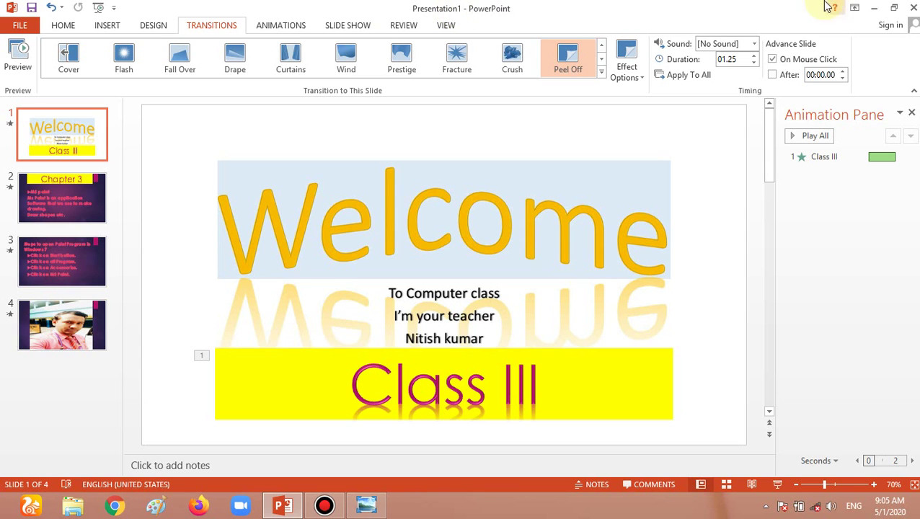
Minimize PowerPoint and run Refresh twice from the desktop's right-click menu.
click(873, 8)
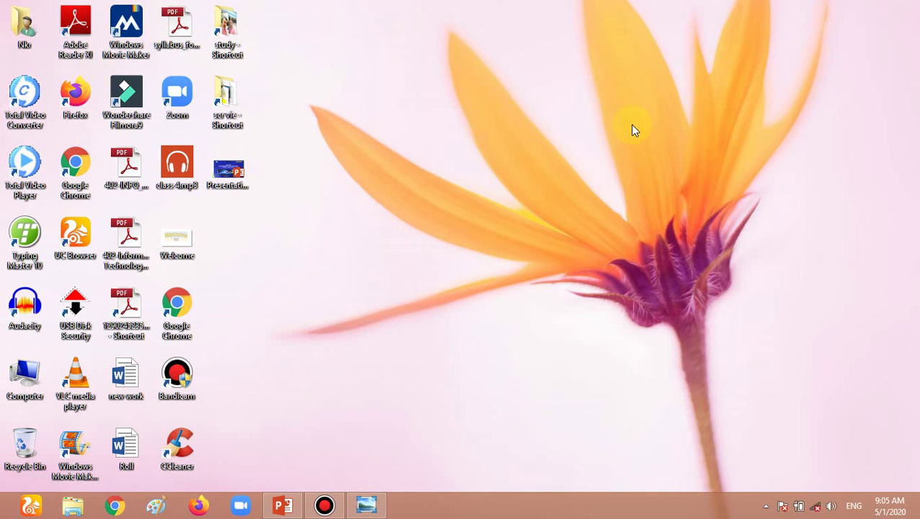
right_click(559, 212)
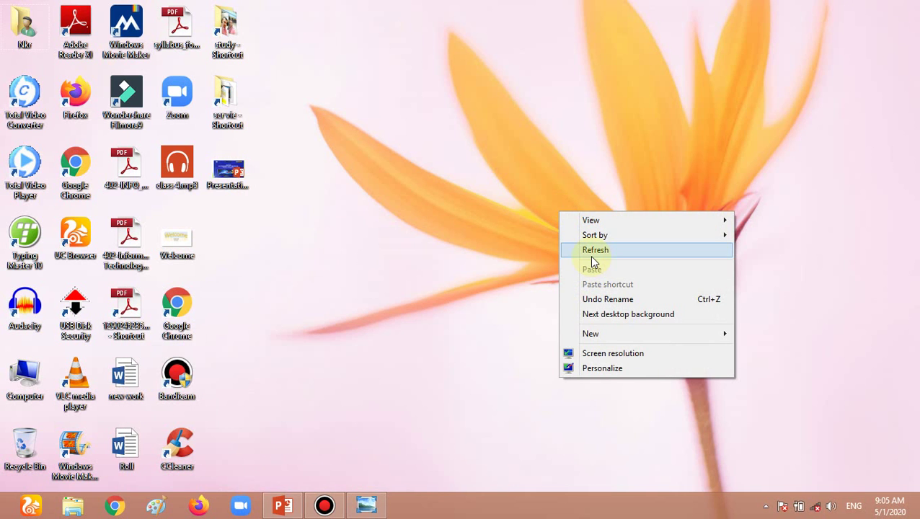
click(592, 254)
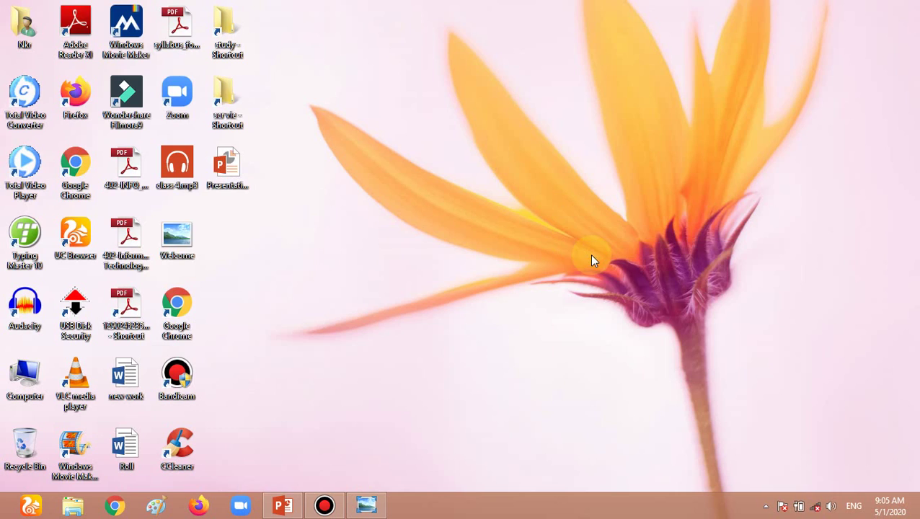
right_click(472, 153)
click(491, 194)
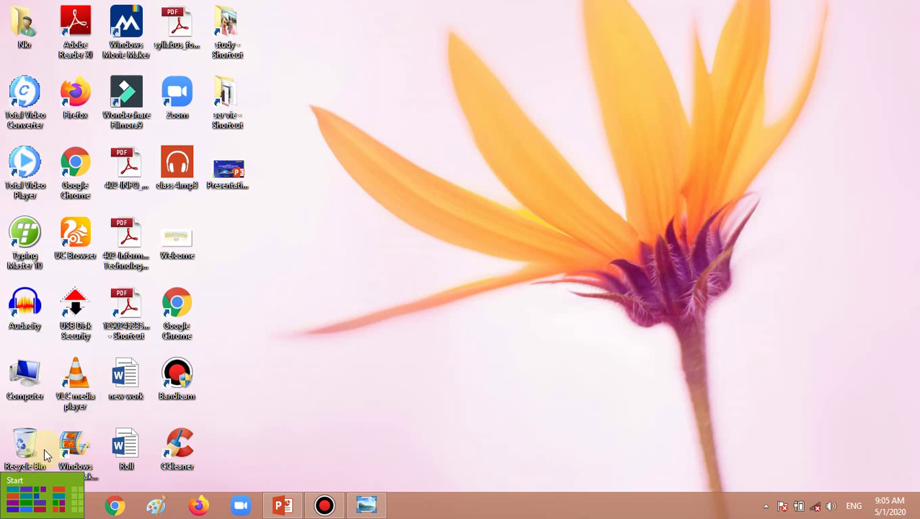
mouse_move(1, 514)
Search the Start screen for 'pai' and launch Paint from the results.
click(3, 514)
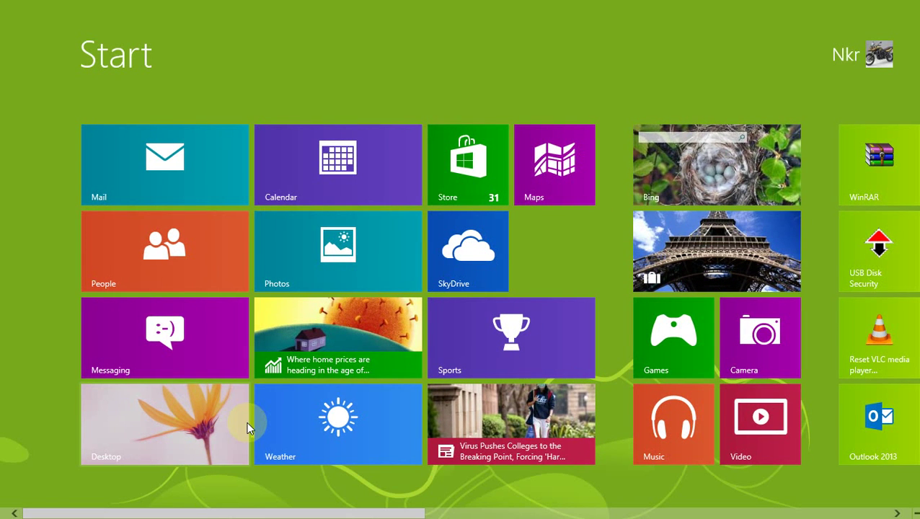
text(pain)
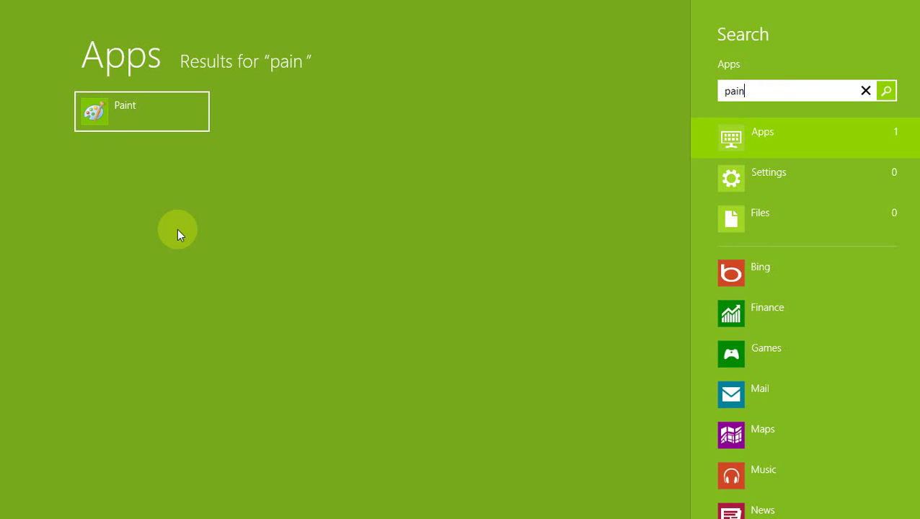
click(129, 107)
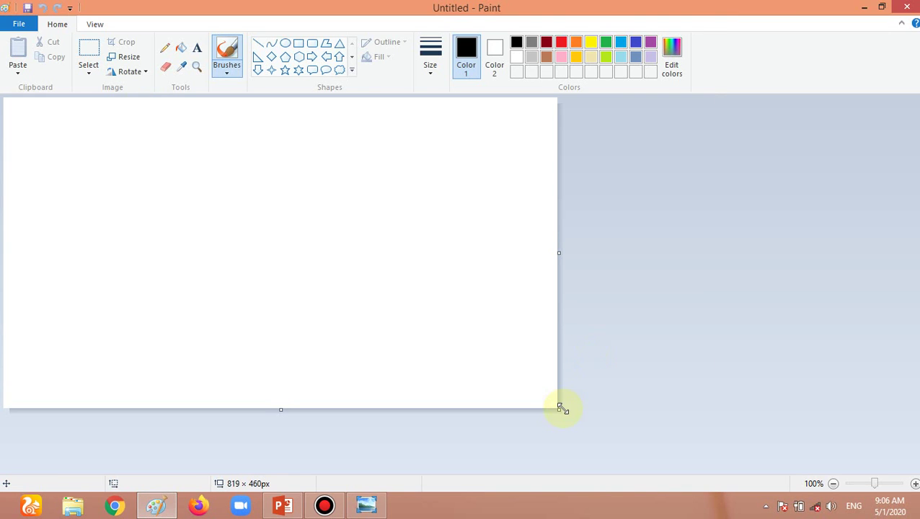
Drag the canvas's bottom-right handle until it measures 1360 × 555px.
drag(557, 411, 918, 470)
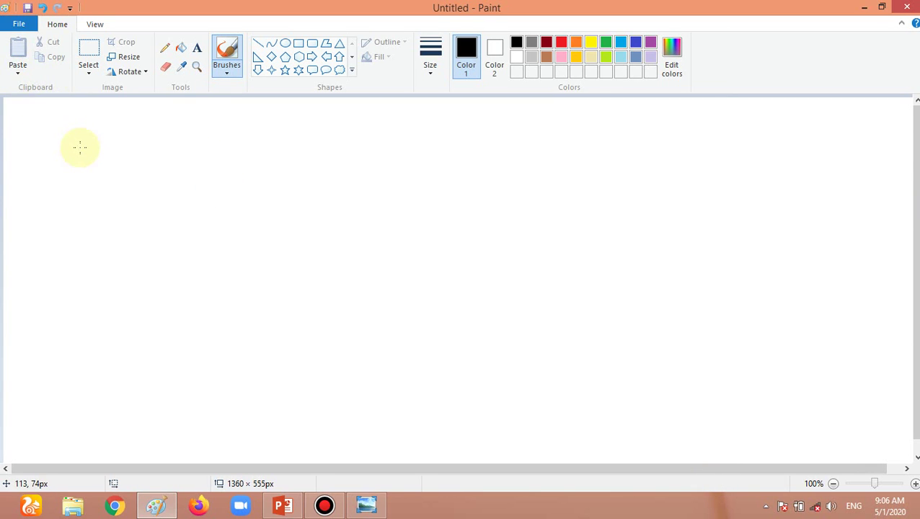
Draw a rounded rectangle at upper left and an oval speech callout at lower right.
click(312, 46)
drag(174, 159, 369, 265)
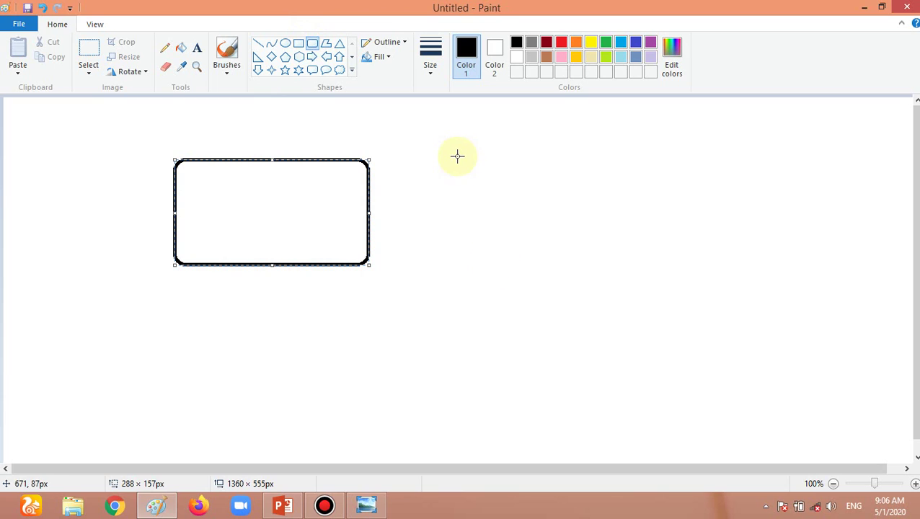
click(325, 71)
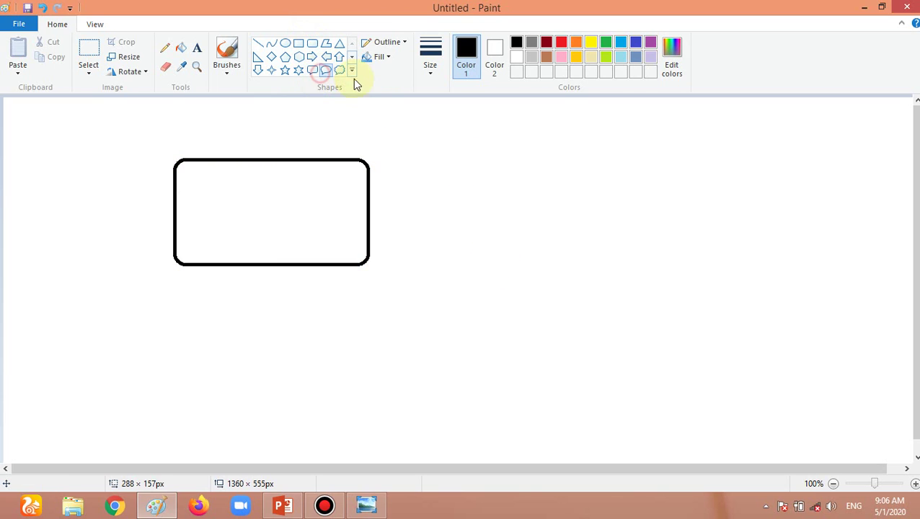
click(444, 147)
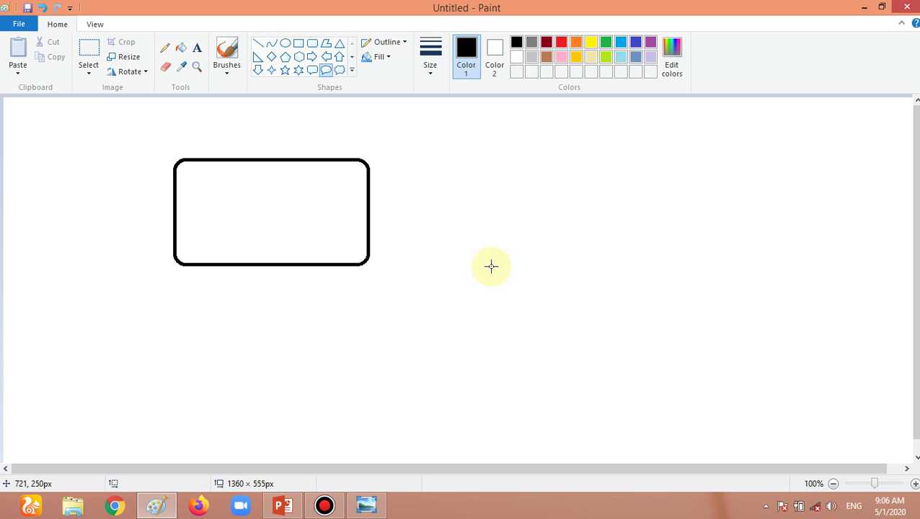
mouse_move(492, 266)
mouse_down()
mouse_move(633, 288)
mouse_move(639, 301)
mouse_move(750, 366)
mouse_move(768, 409)
mouse_up()
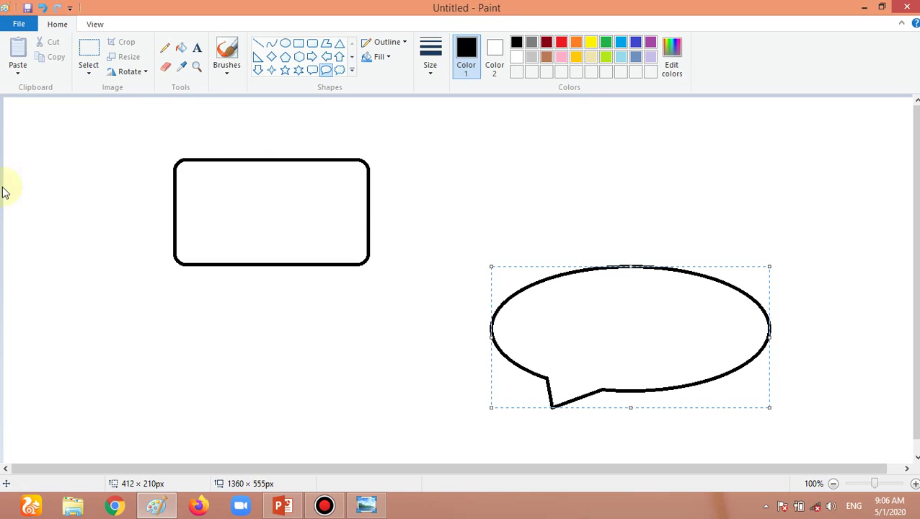
Draw a six-point star between the rectangle and the callout.
click(299, 70)
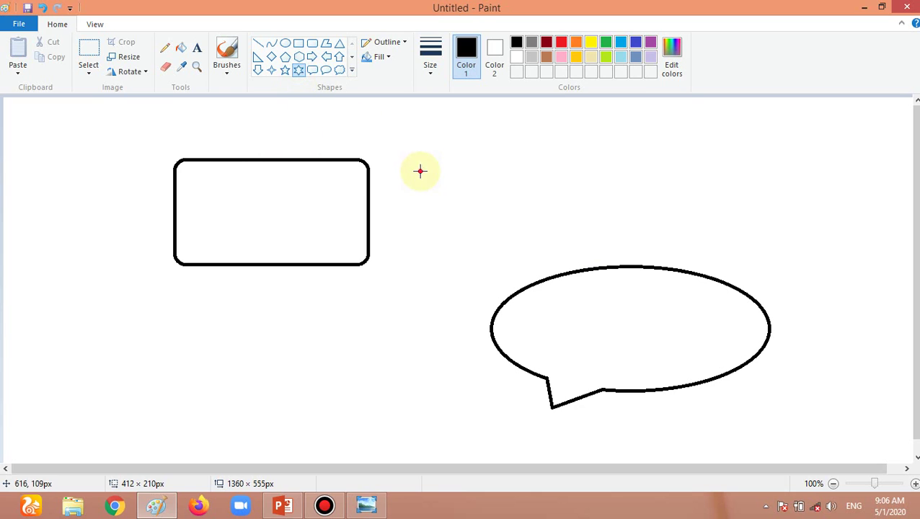
drag(420, 171, 521, 262)
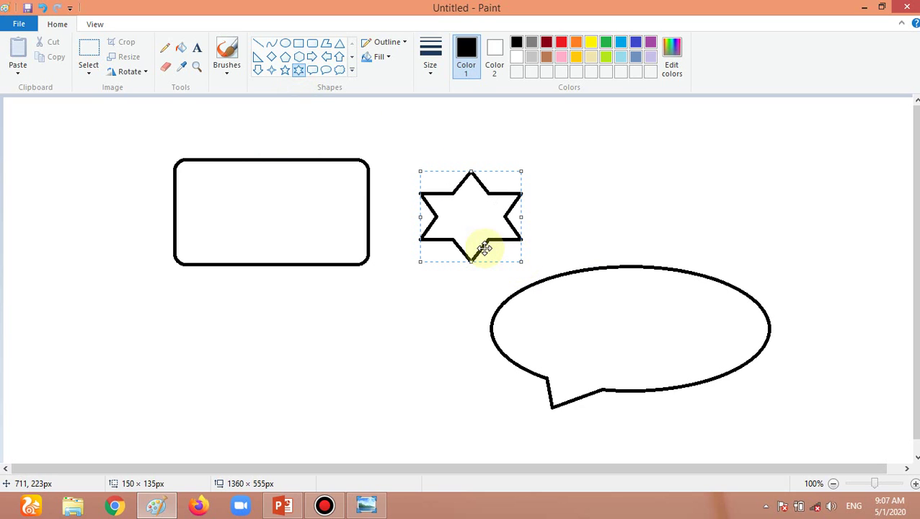
click(87, 73)
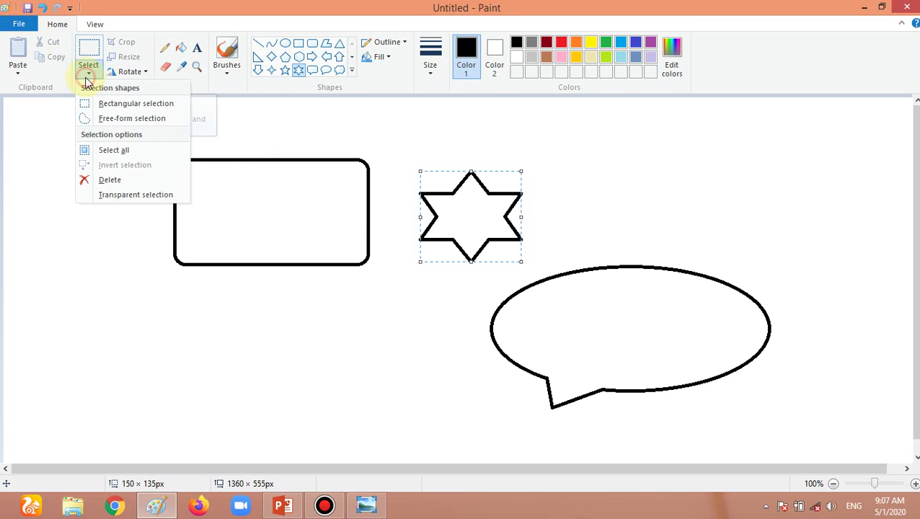
Draw a rectangular selection around the rounded rectangle and copy it.
click(136, 104)
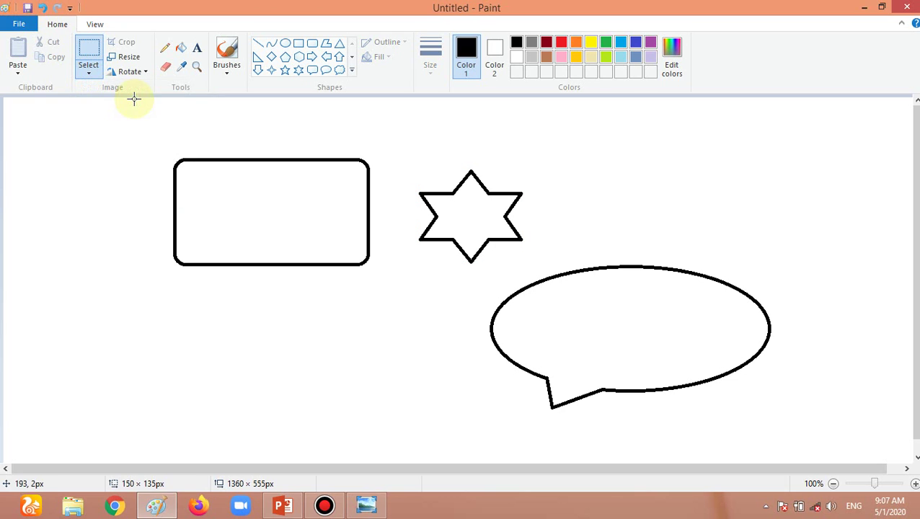
drag(385, 142, 563, 266)
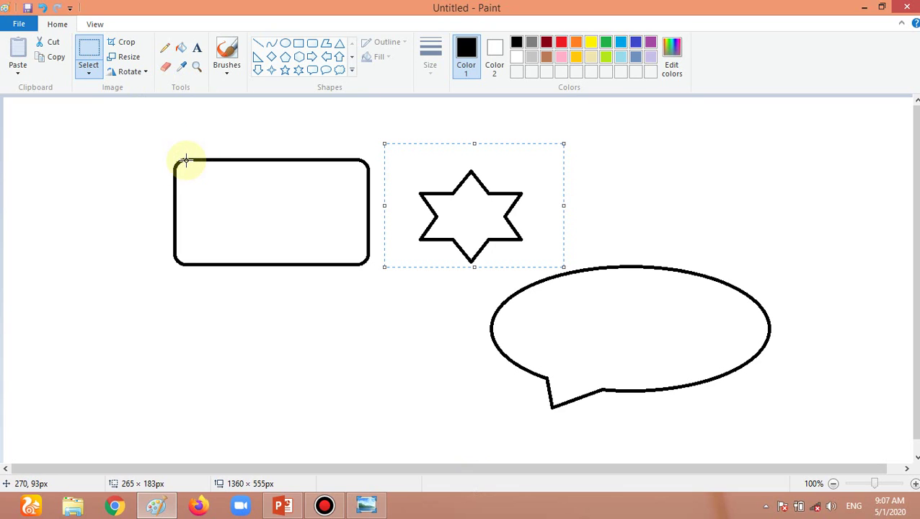
click(146, 132)
drag(144, 131, 388, 290)
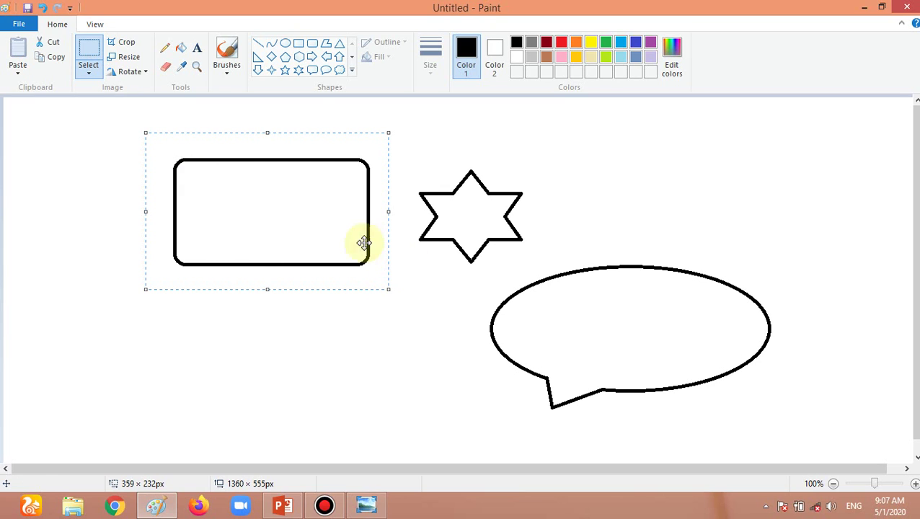
click(59, 58)
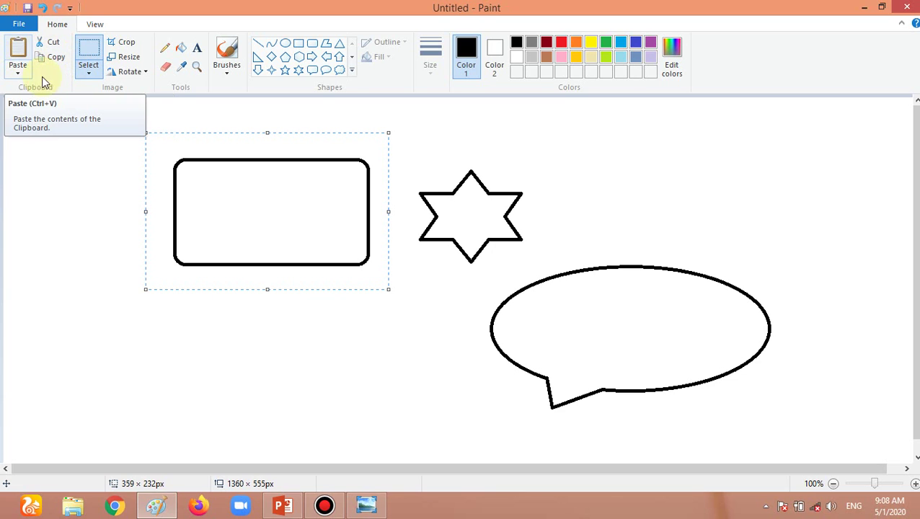
Paste the rounded rectangle and drag the copy below the original.
click(21, 51)
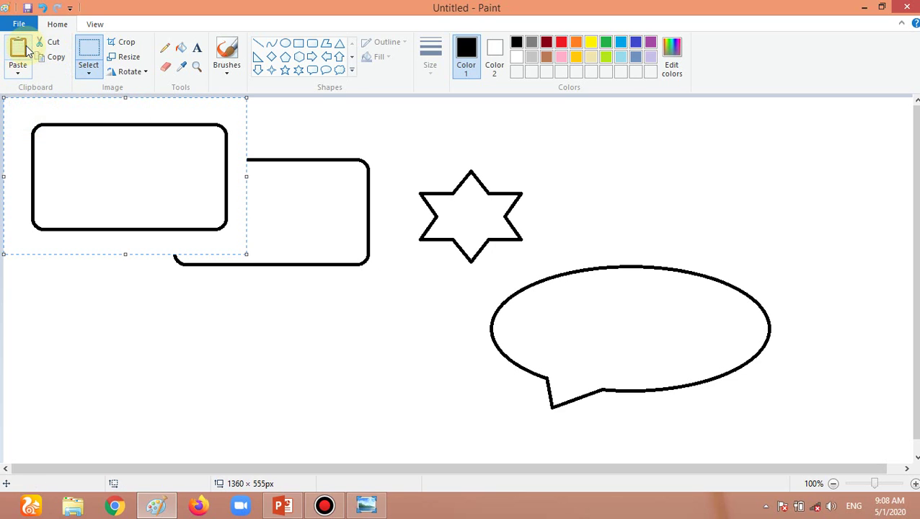
drag(119, 200, 264, 389)
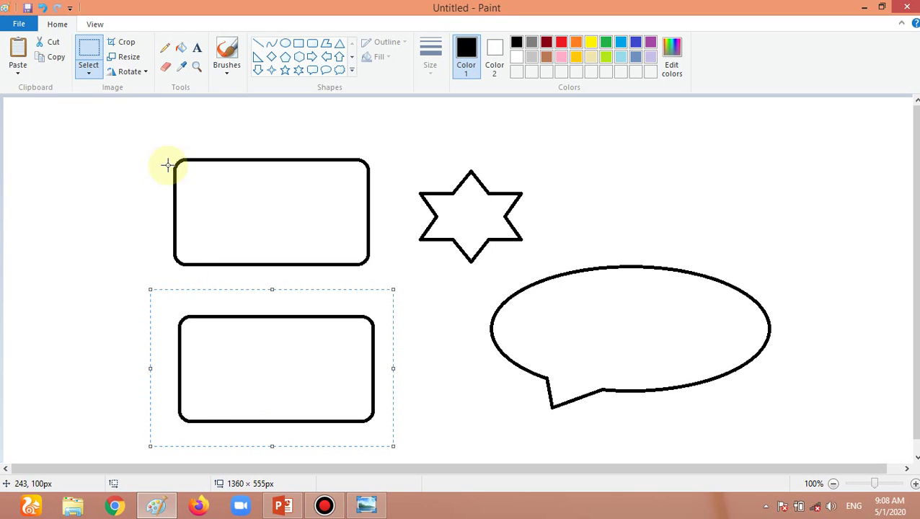
Toggle transparent selection and nudge the lower rounded rectangle toward the upper one.
click(89, 77)
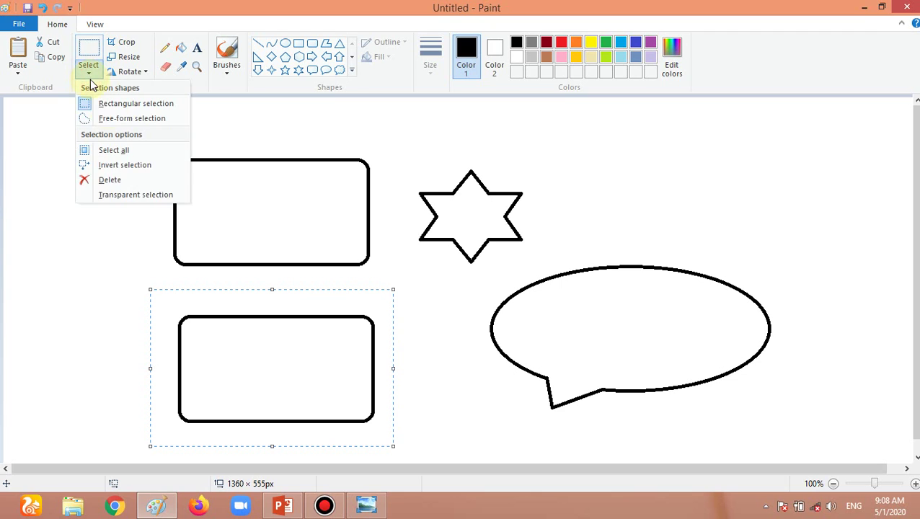
click(134, 195)
drag(242, 349, 247, 328)
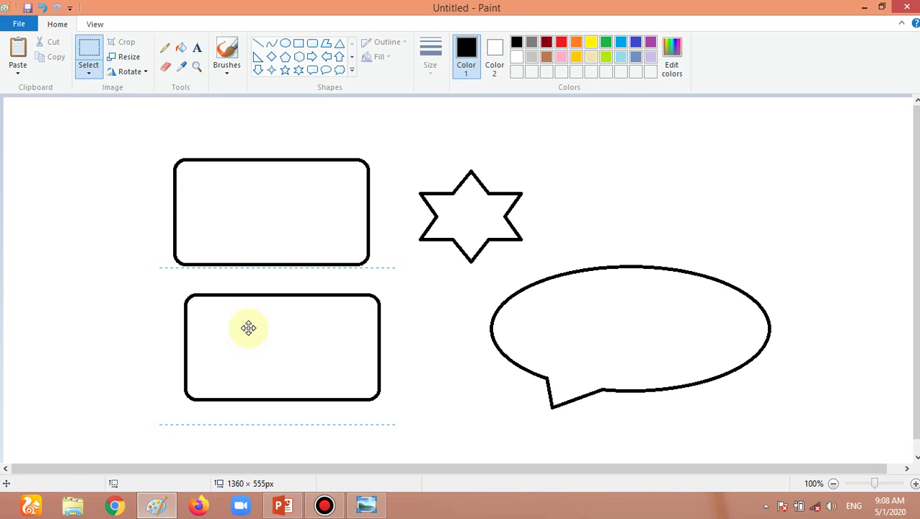
click(85, 78)
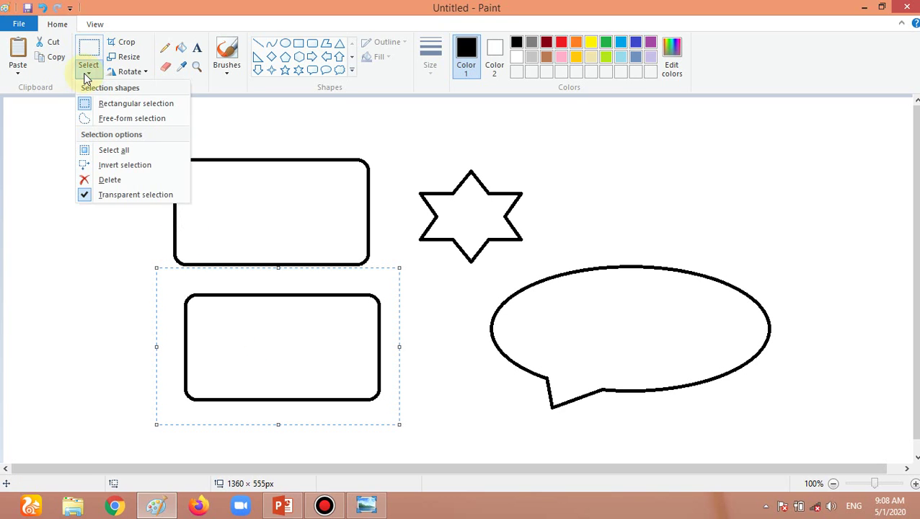
click(146, 197)
mouse_move(249, 340)
mouse_down()
mouse_move(249, 320)
mouse_move(248, 351)
mouse_up()
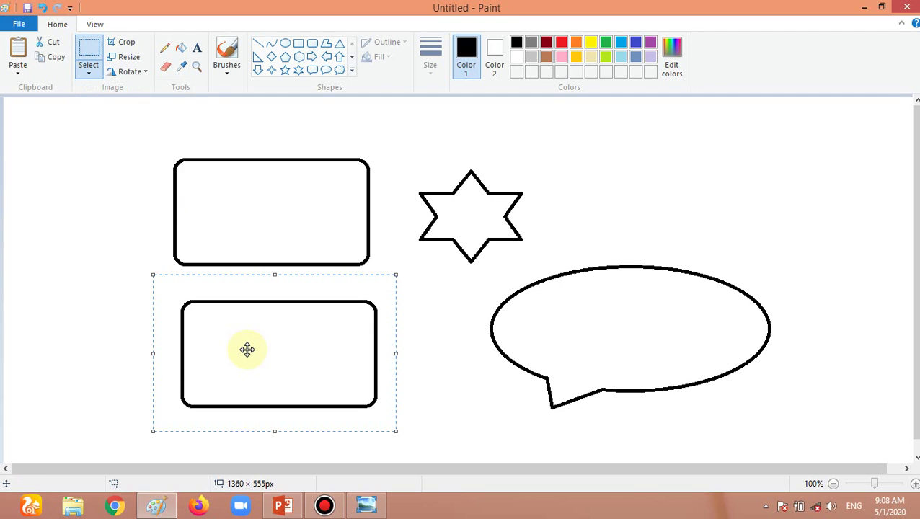
With transparent selection on, align the lower rectangle beneath the upper one, then select the star.
click(93, 80)
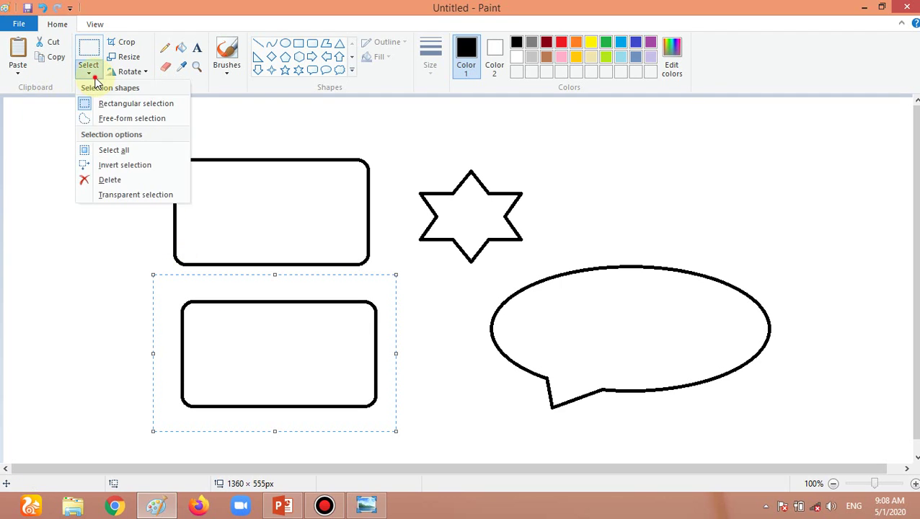
click(142, 201)
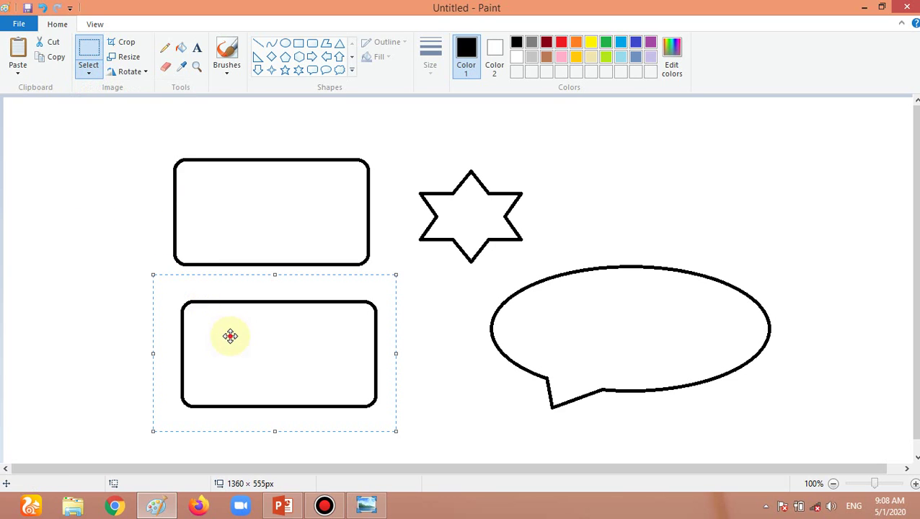
mouse_move(228, 335)
mouse_down()
mouse_move(230, 296)
mouse_move(222, 335)
mouse_up()
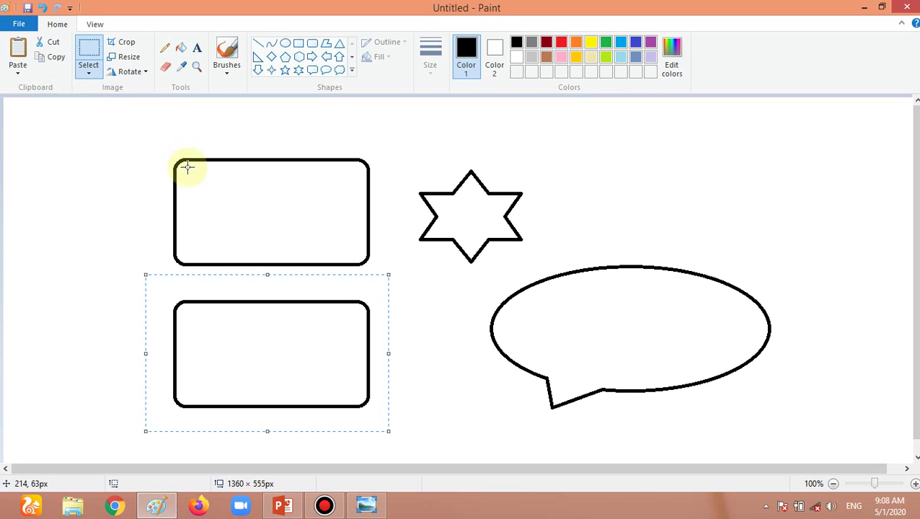
click(400, 149)
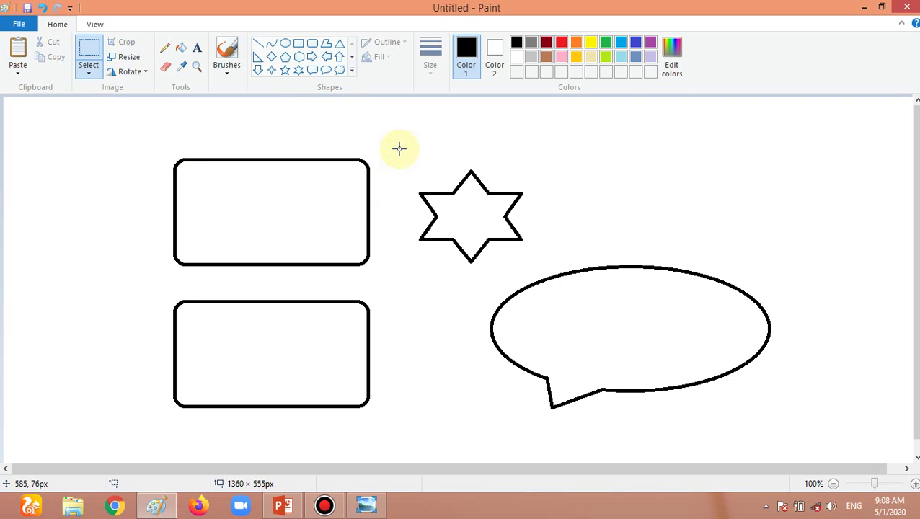
drag(401, 149, 534, 275)
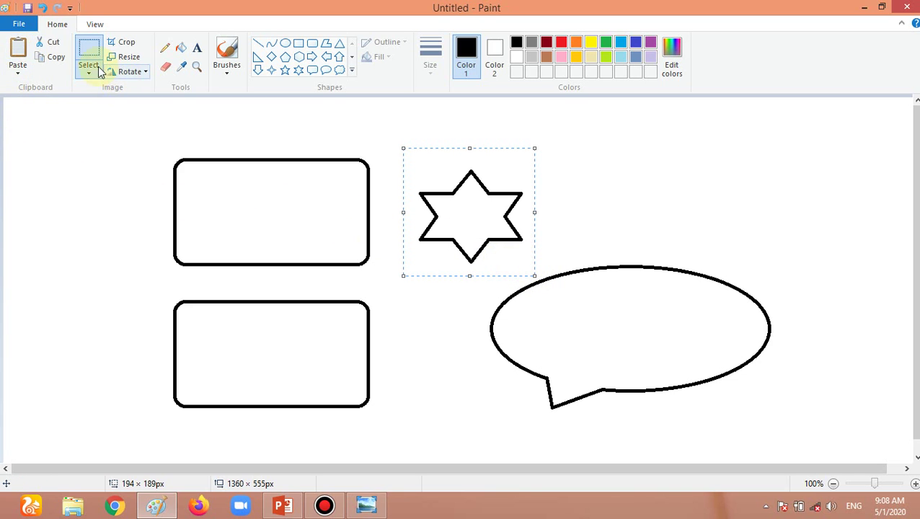
Cut the star and paste it back at the left edge of the canvas.
click(49, 43)
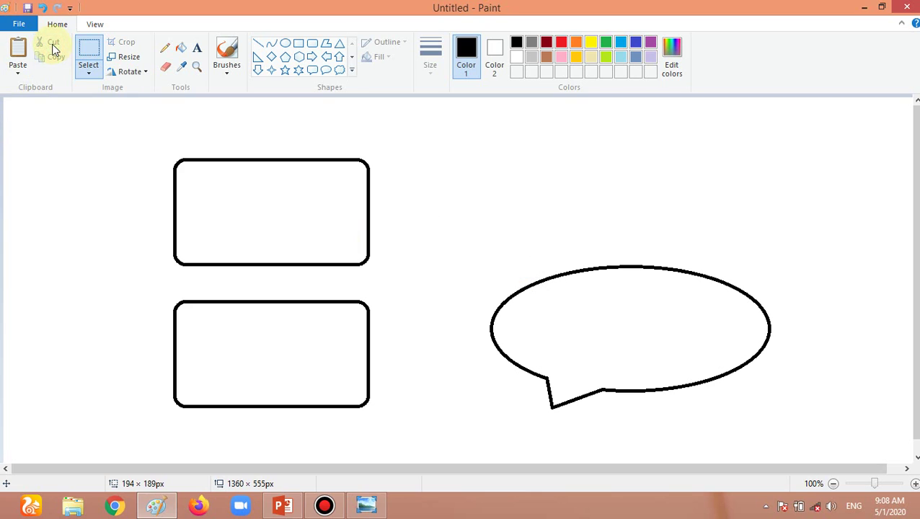
click(13, 48)
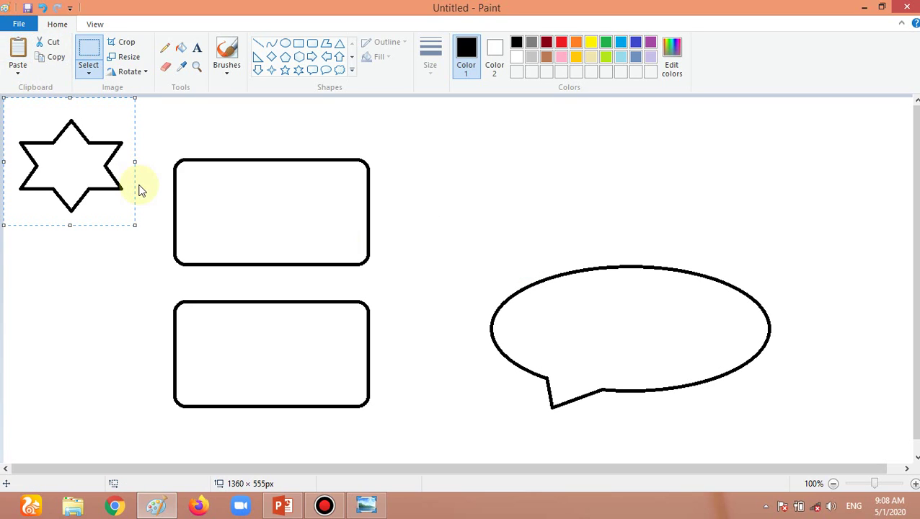
drag(92, 174, 91, 218)
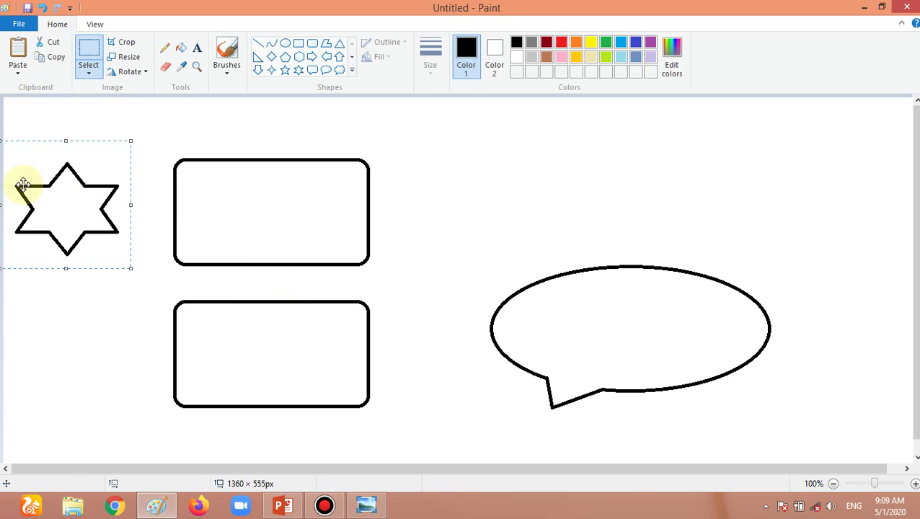
mouse_move(79, 180)
mouse_down()
mouse_move(81, 128)
mouse_move(148, 184)
mouse_move(91, 188)
mouse_up()
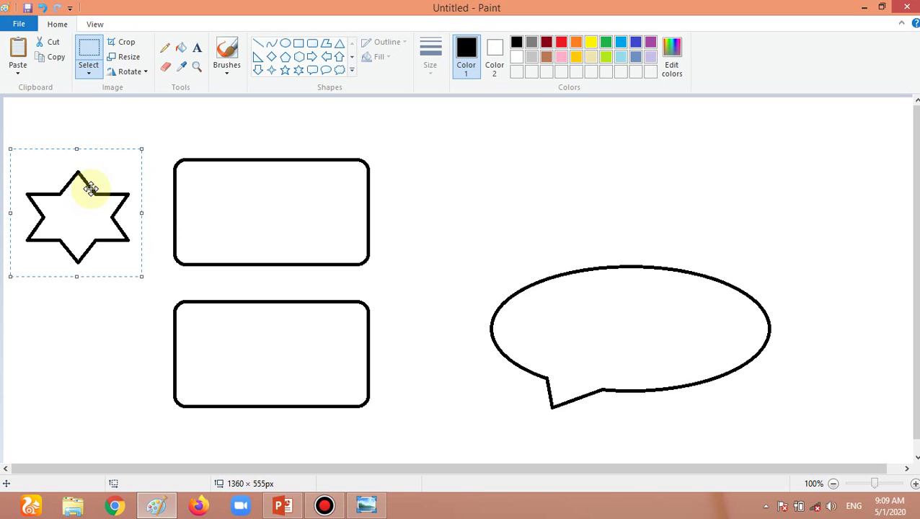
Paste three more stars at top-middle, top-right and left of the speech bubble.
click(21, 51)
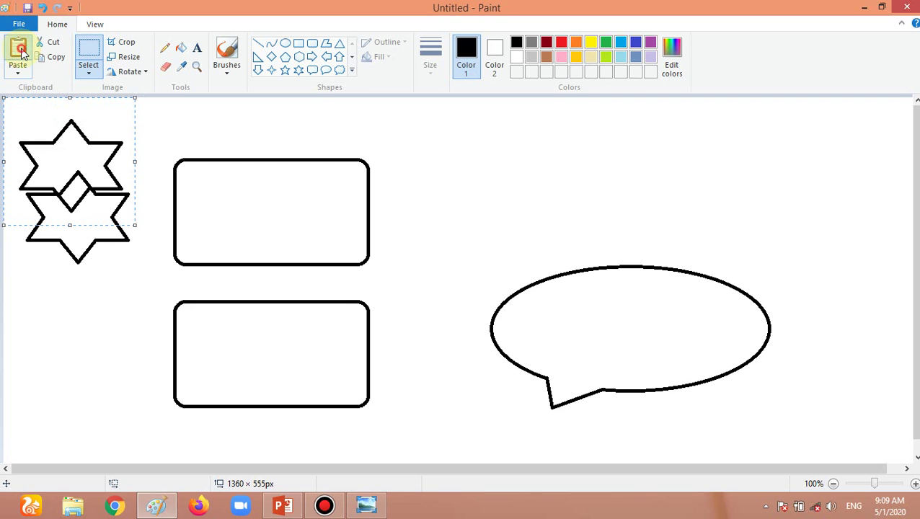
drag(98, 159, 513, 157)
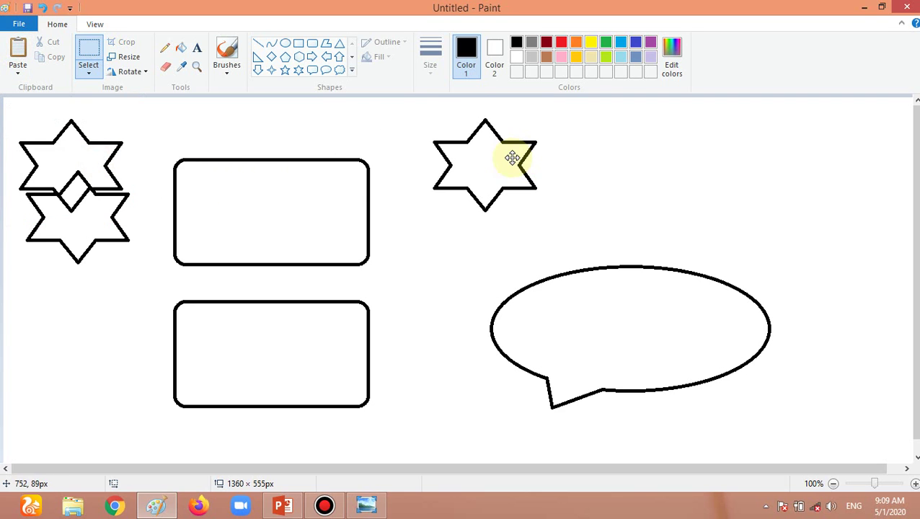
click(14, 57)
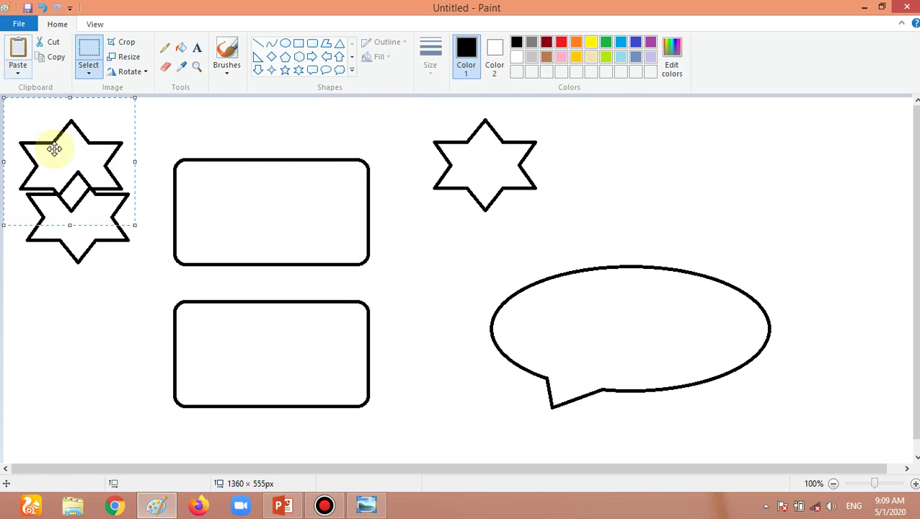
drag(53, 144, 732, 163)
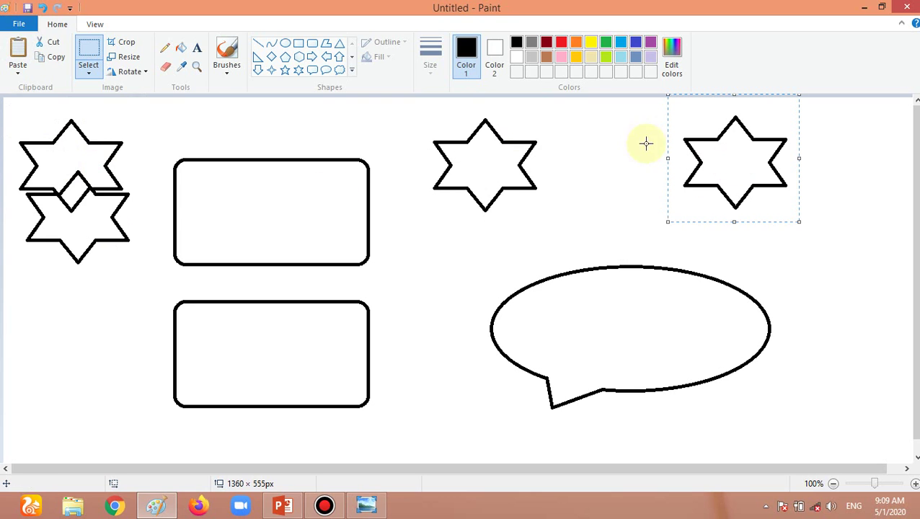
click(24, 46)
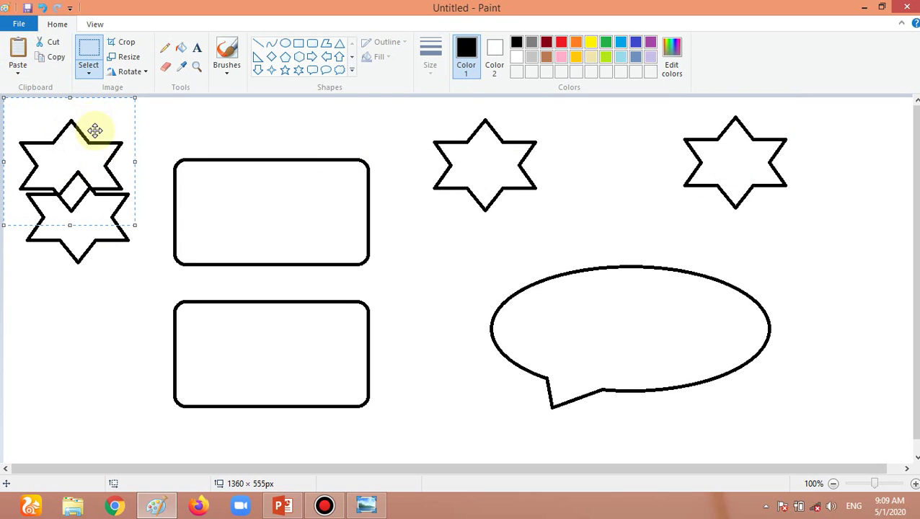
drag(92, 129, 462, 247)
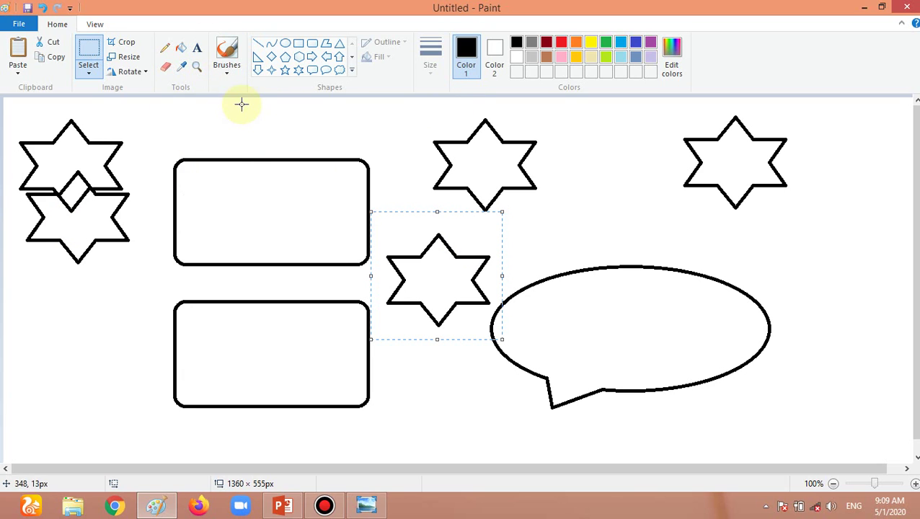
Fill the upper rounded rectangle yellow and the top-middle and top-right stars light blue.
click(183, 52)
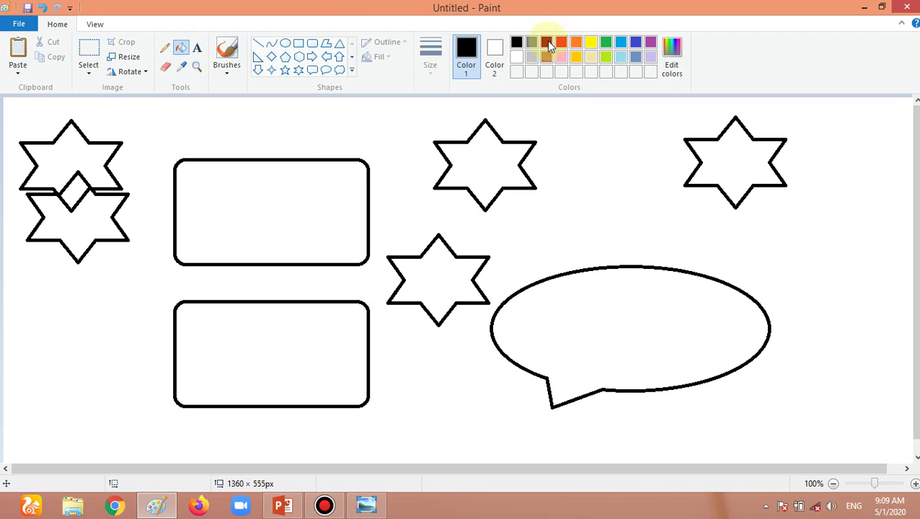
click(593, 43)
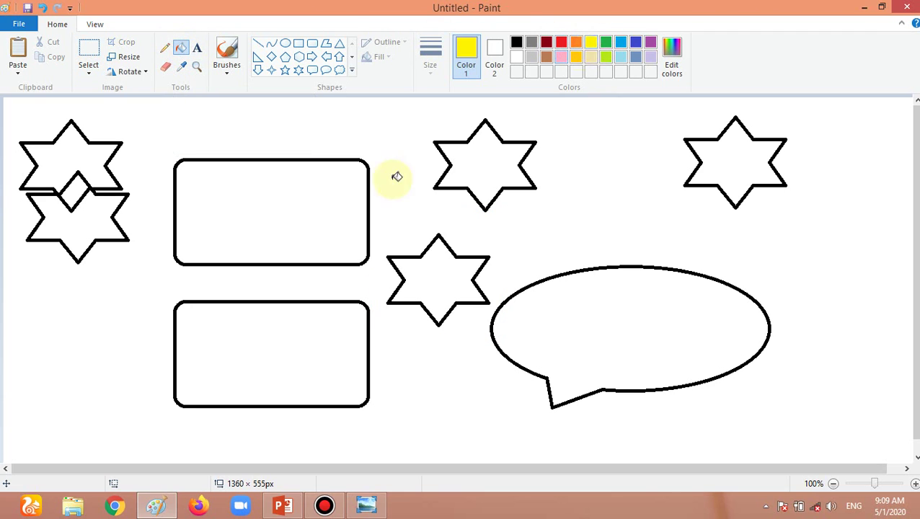
click(298, 236)
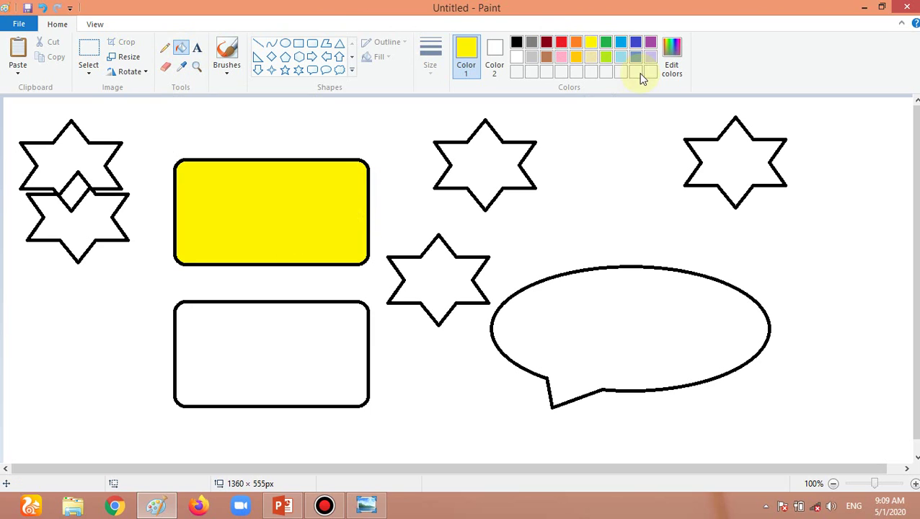
click(624, 45)
click(513, 166)
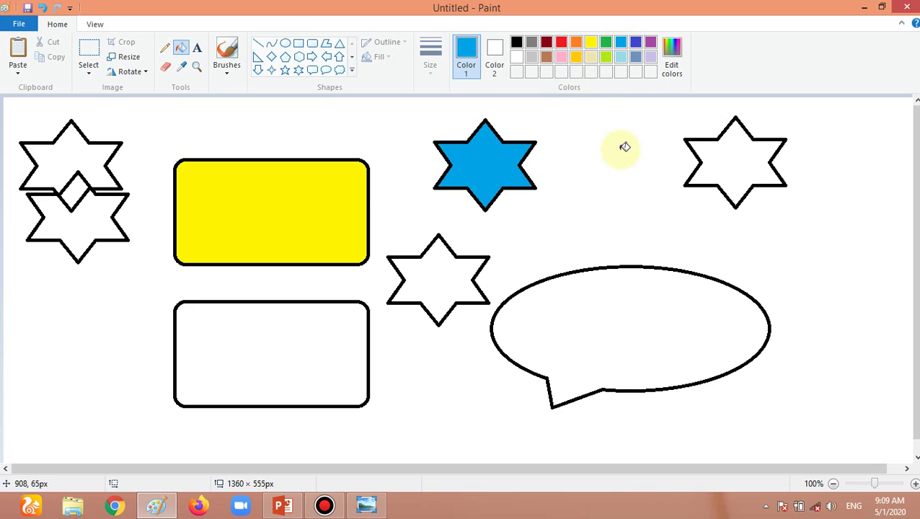
click(742, 151)
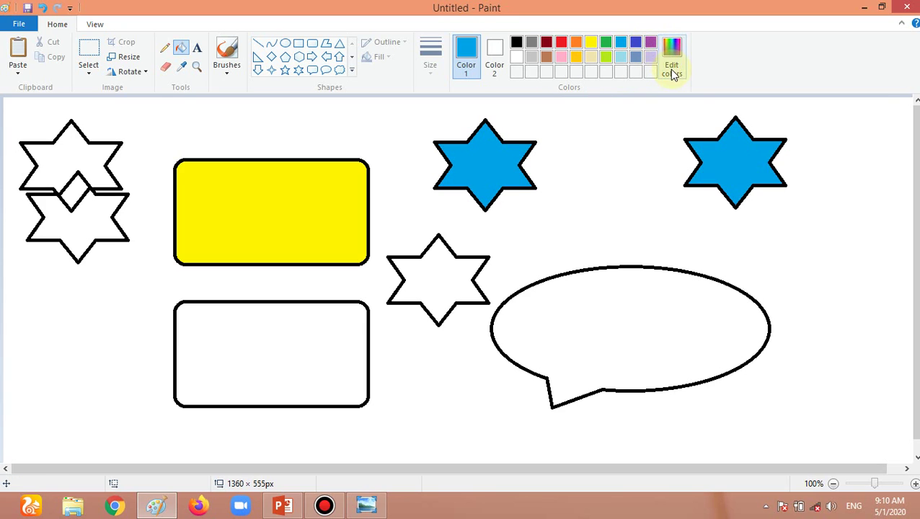
Fill the middle star, lower rounded rectangle and lower left star lime green.
click(603, 58)
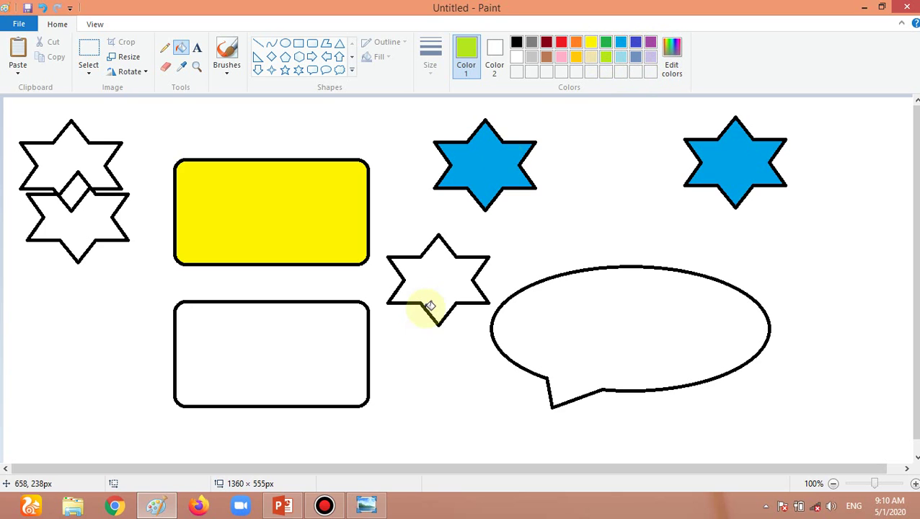
click(452, 276)
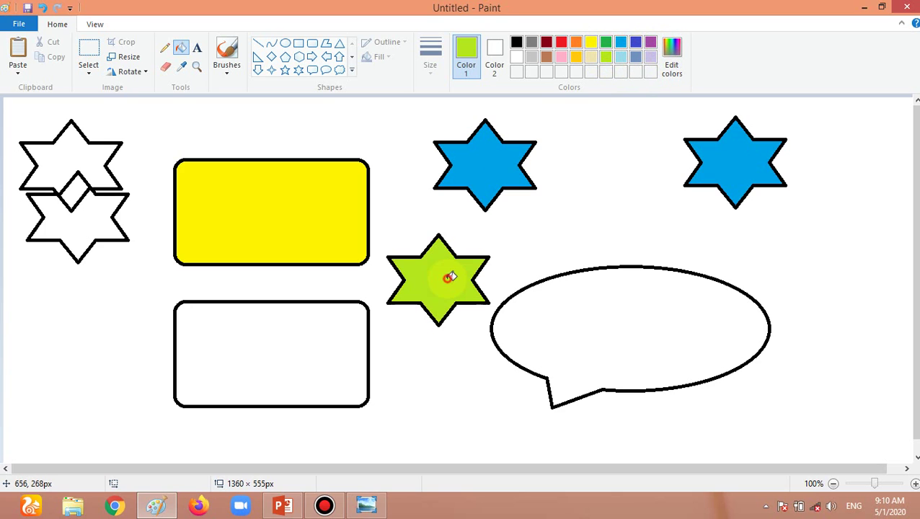
click(327, 380)
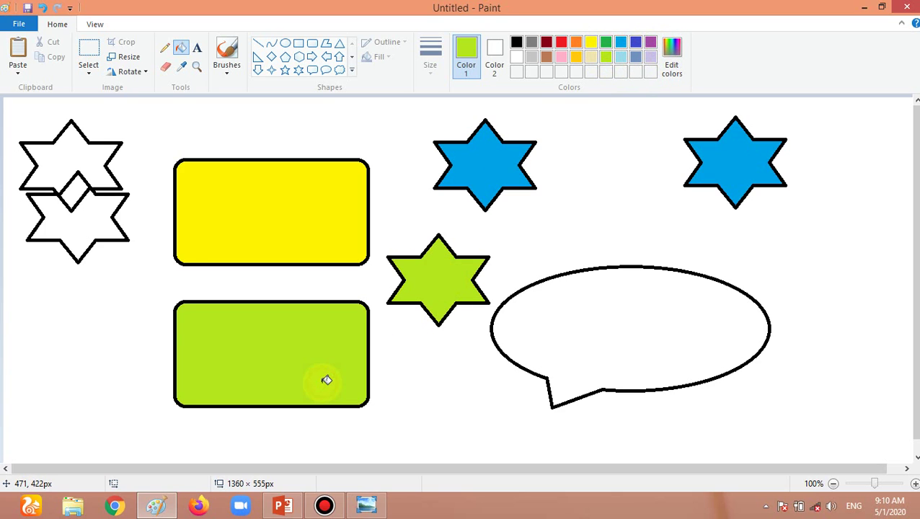
click(95, 226)
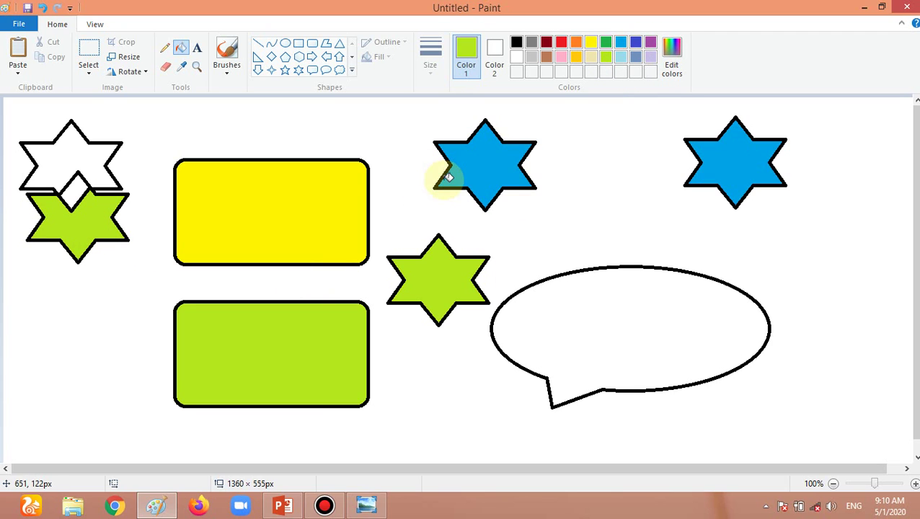
Erase the upper points and fill of the top-middle blue star with the Eraser.
click(166, 66)
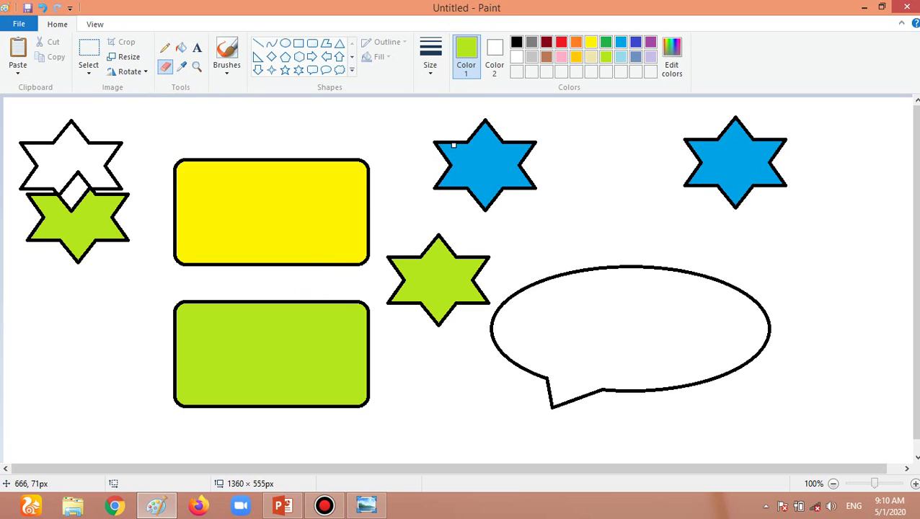
mouse_move(454, 145)
mouse_down()
mouse_move(504, 175)
mouse_move(529, 168)
mouse_move(451, 134)
mouse_move(562, 167)
mouse_move(513, 130)
mouse_move(535, 129)
mouse_move(441, 111)
mouse_move(477, 124)
mouse_up()
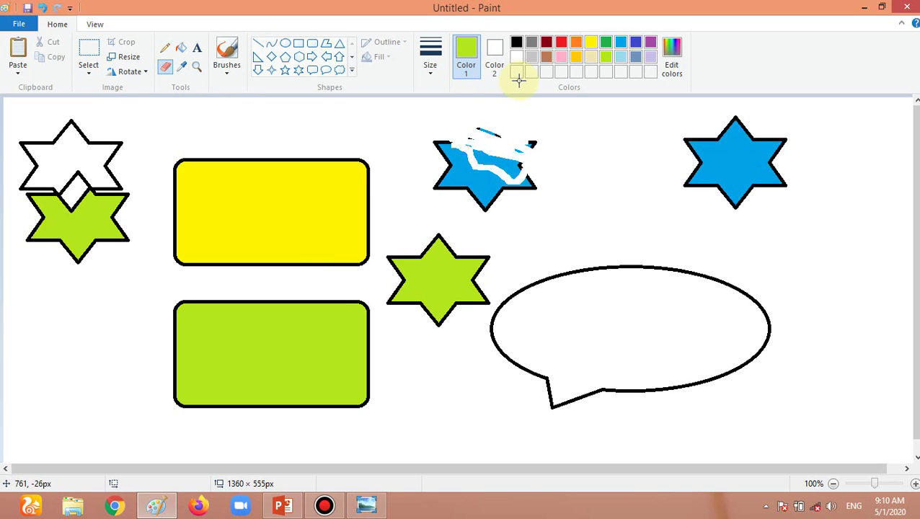
mouse_move(507, 112)
mouse_down()
mouse_move(469, 151)
mouse_move(560, 145)
mouse_move(477, 131)
mouse_move(525, 137)
mouse_up()
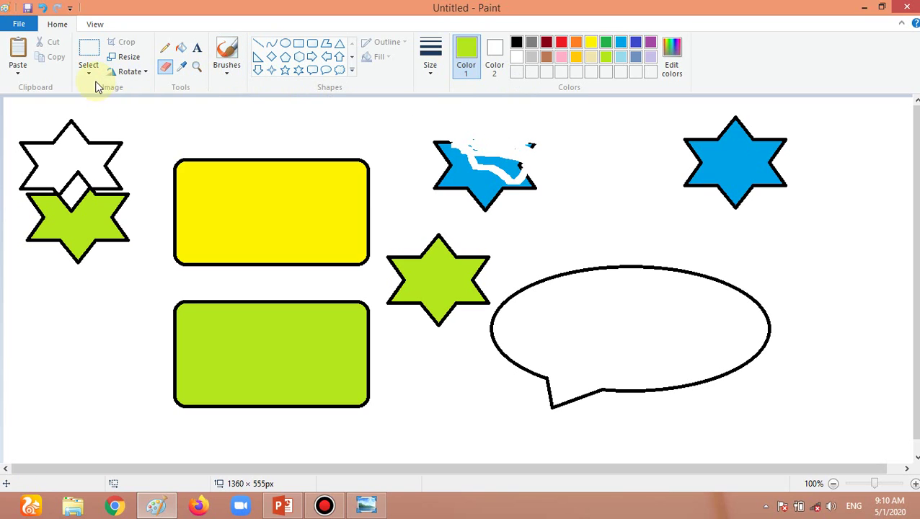
click(86, 57)
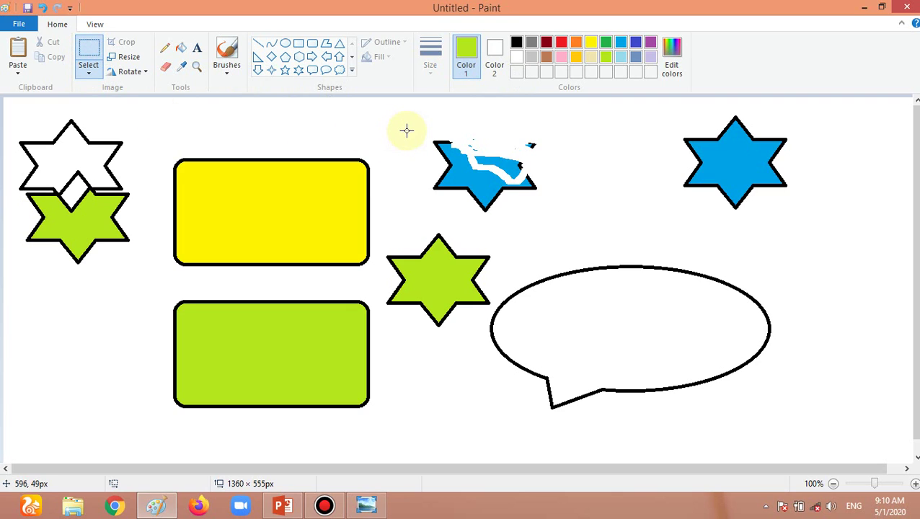
Select and delete the damaged blue star and the right blue star.
mouse_move(410, 129)
mouse_down()
mouse_move(530, 199)
mouse_move(695, 248)
mouse_move(681, 226)
mouse_move(637, 222)
mouse_up()
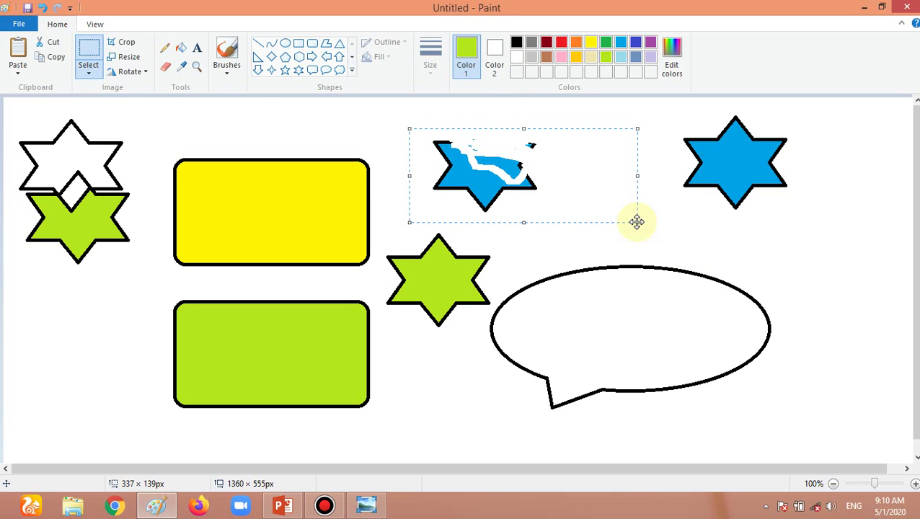
key(Delete)
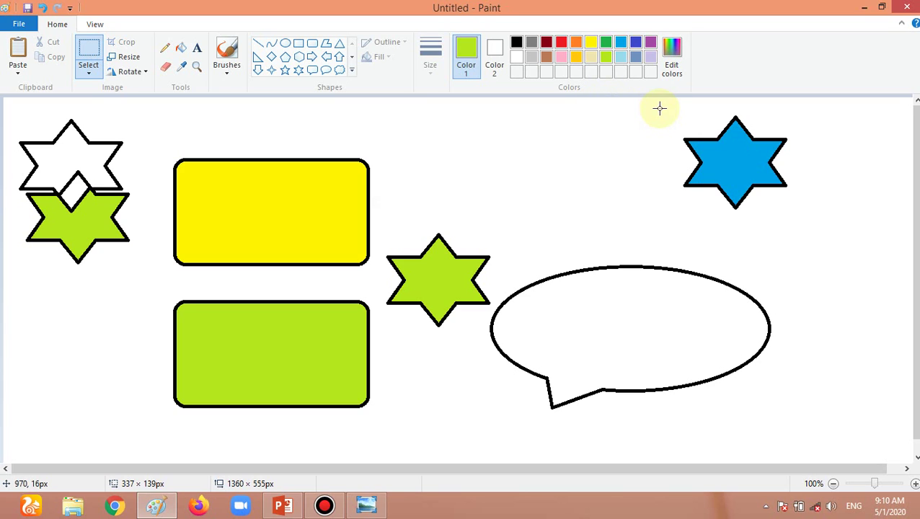
drag(659, 109, 873, 249)
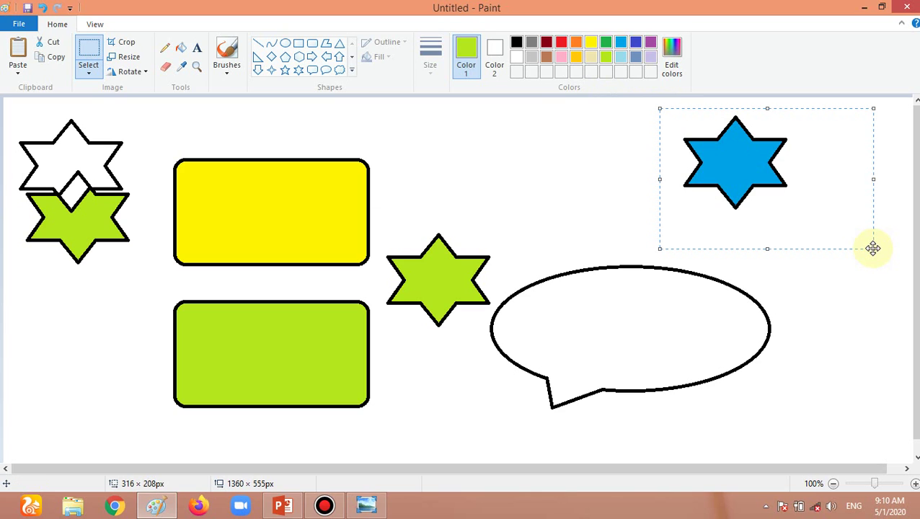
key(Delete)
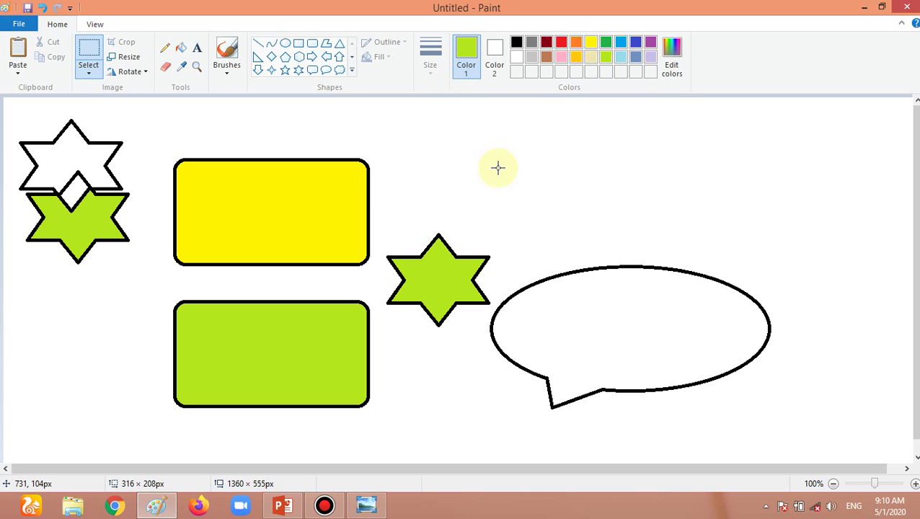
Delete most of the speech bubble, then erase the leftover arc beside the green star.
drag(502, 167, 791, 431)
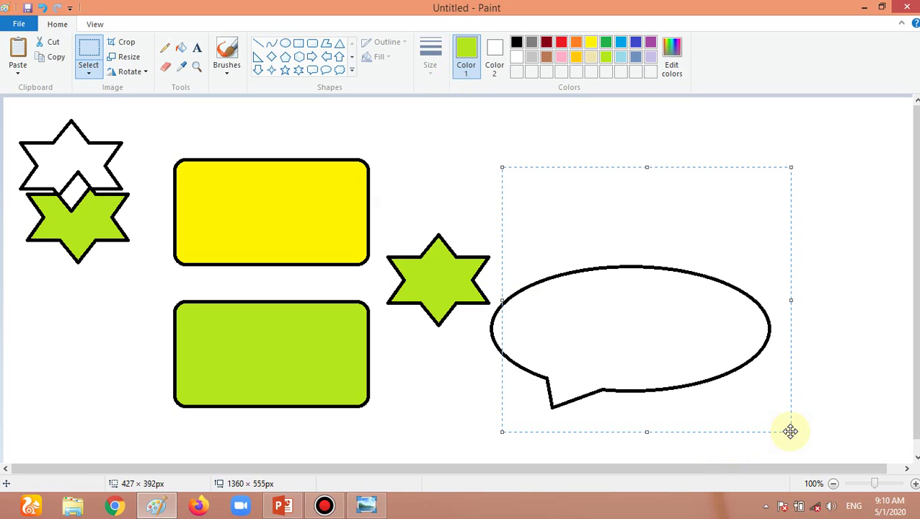
key(Delete)
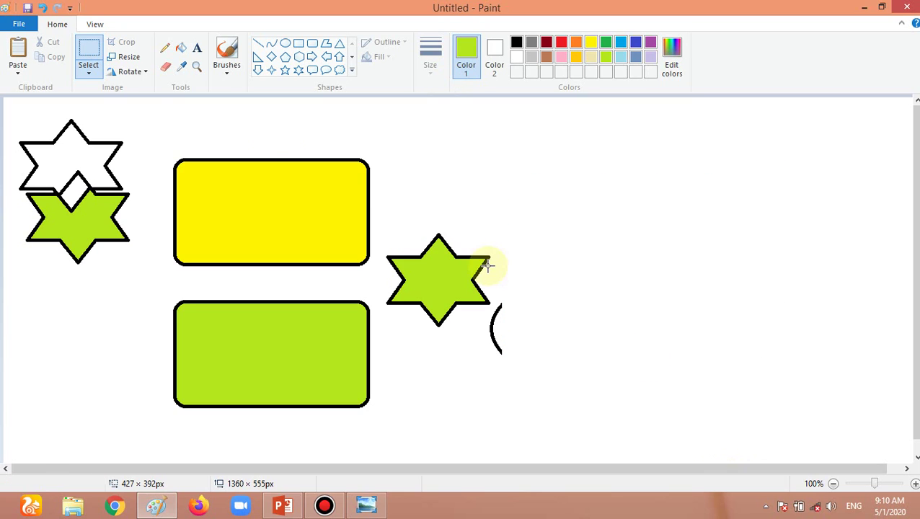
click(165, 67)
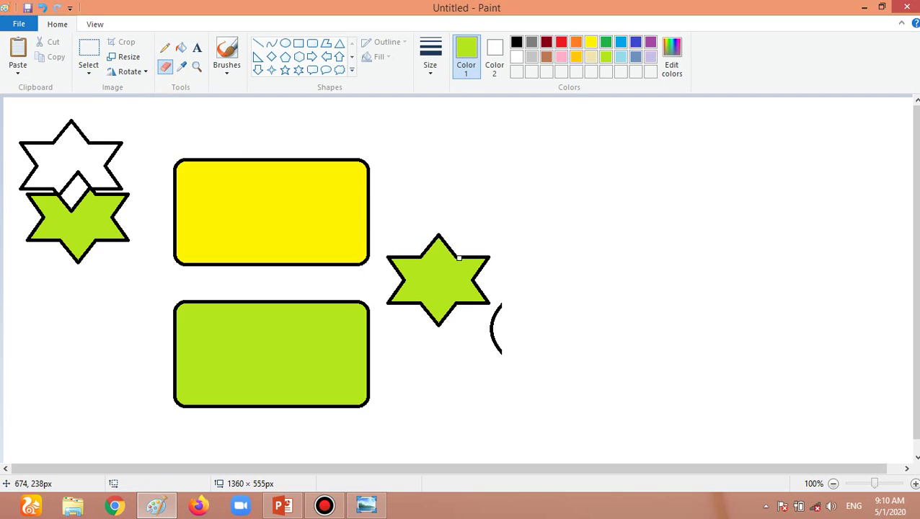
mouse_move(506, 316)
mouse_down()
mouse_move(489, 313)
mouse_move(498, 335)
mouse_up()
click(97, 29)
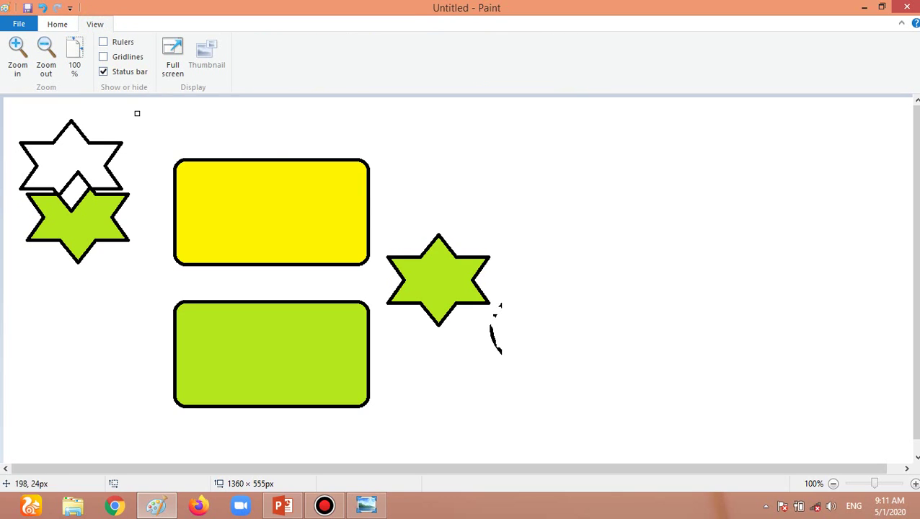
click(105, 44)
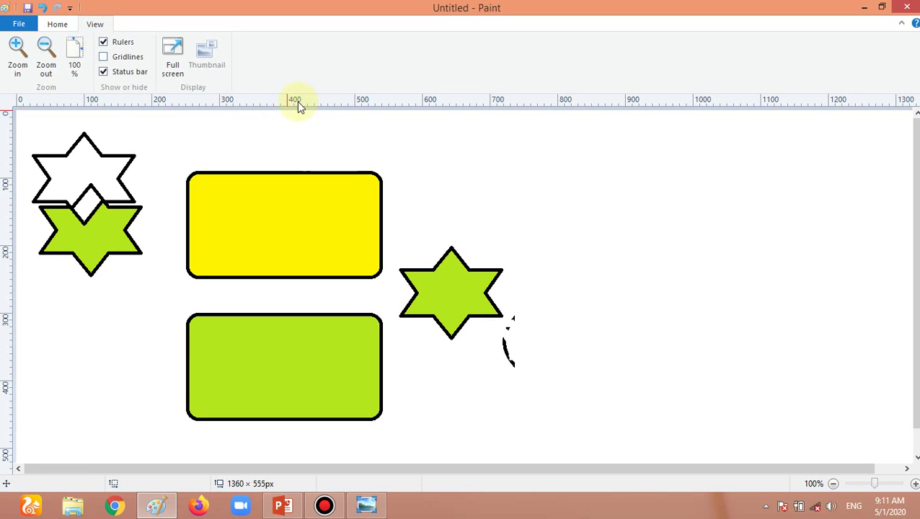
click(132, 46)
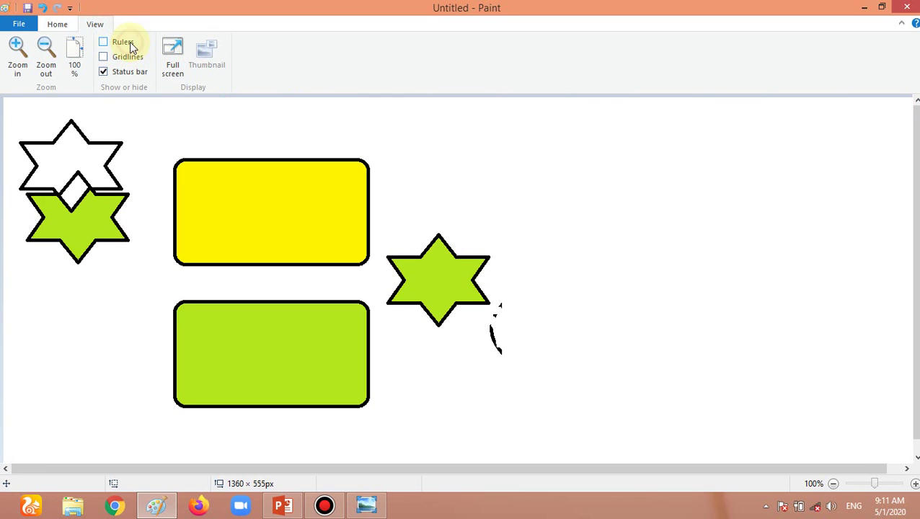
click(20, 64)
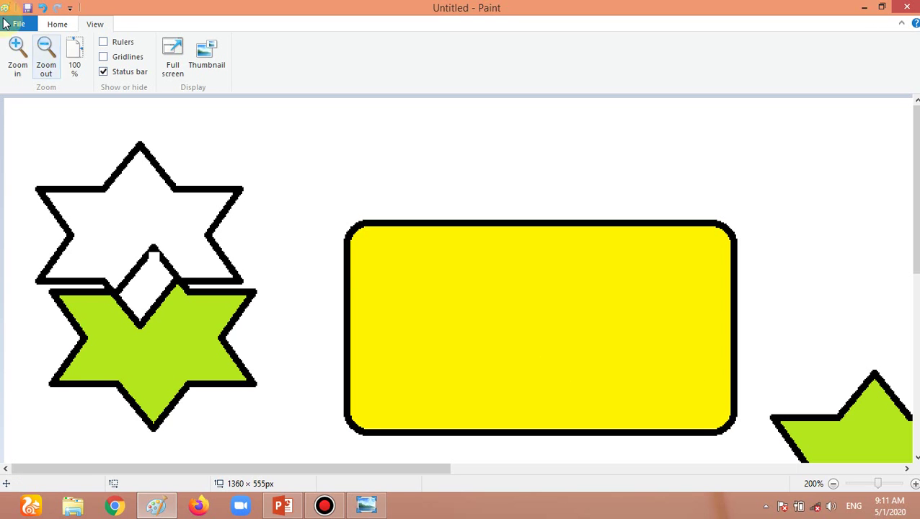
click(20, 47)
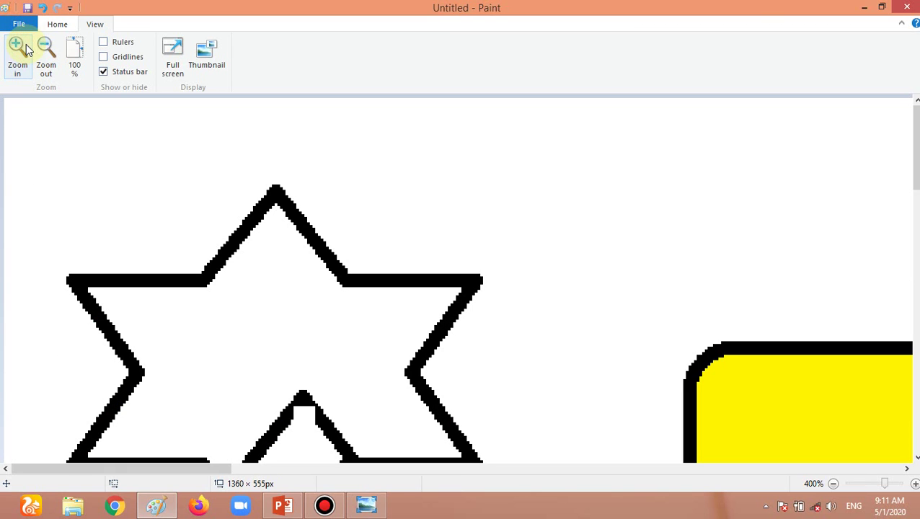
click(46, 49)
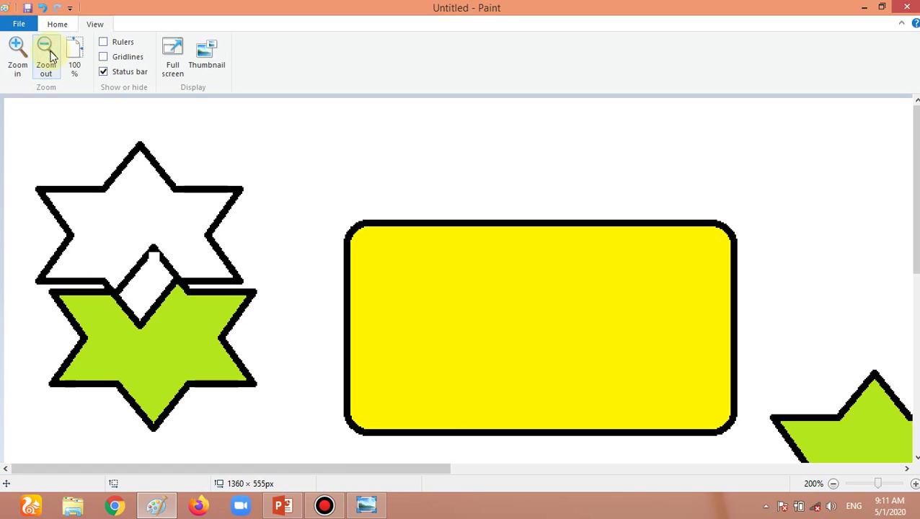
click(46, 49)
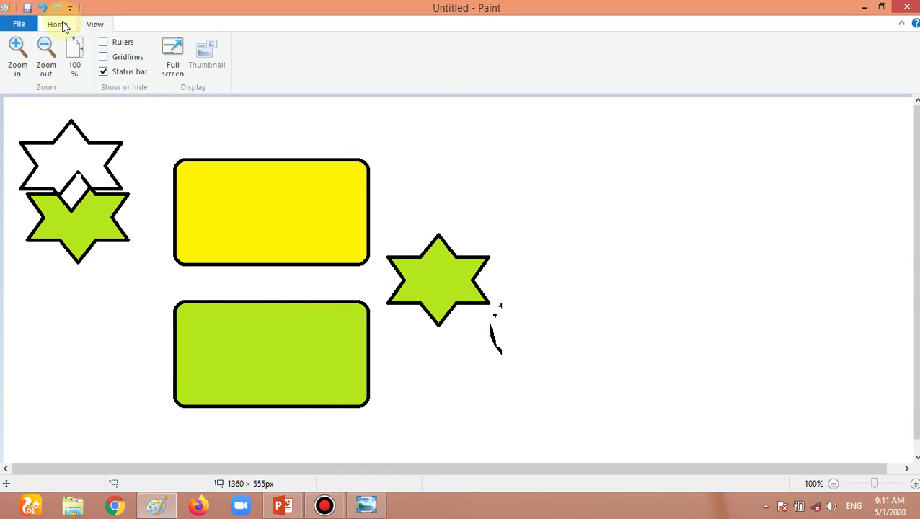
click(63, 26)
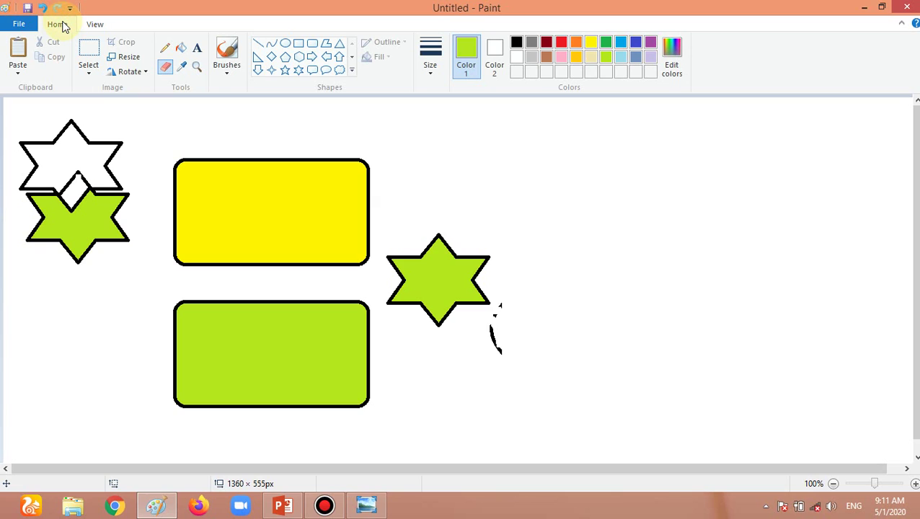